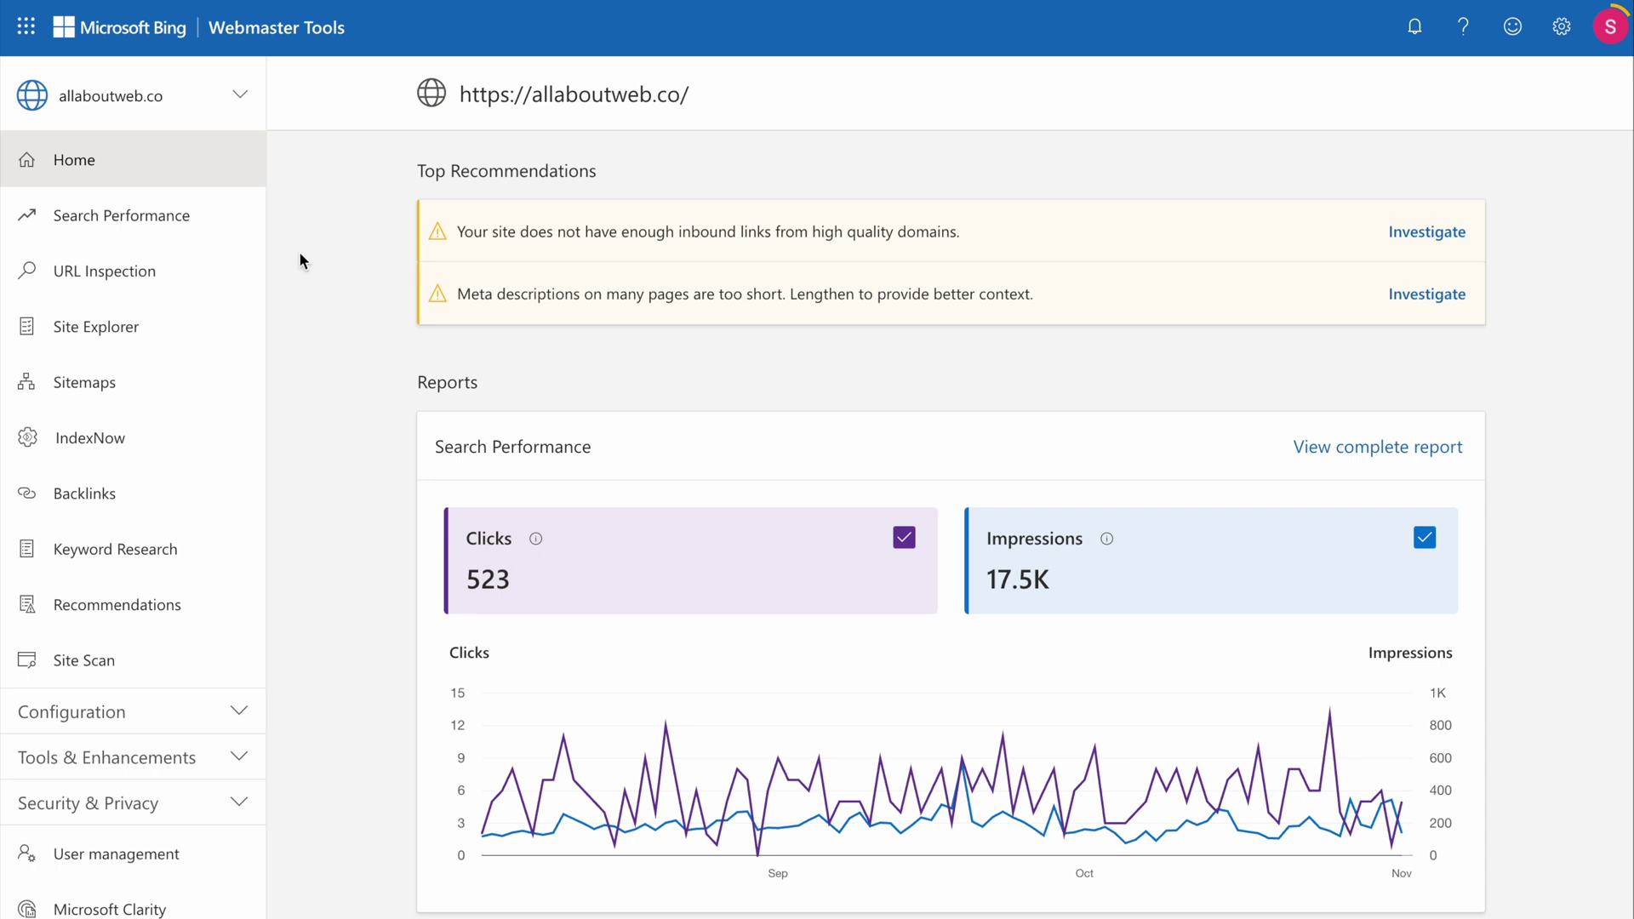
Choose 'Add a site' from the site list to reach the import-or-manual-entry panel.
left_click(162, 97)
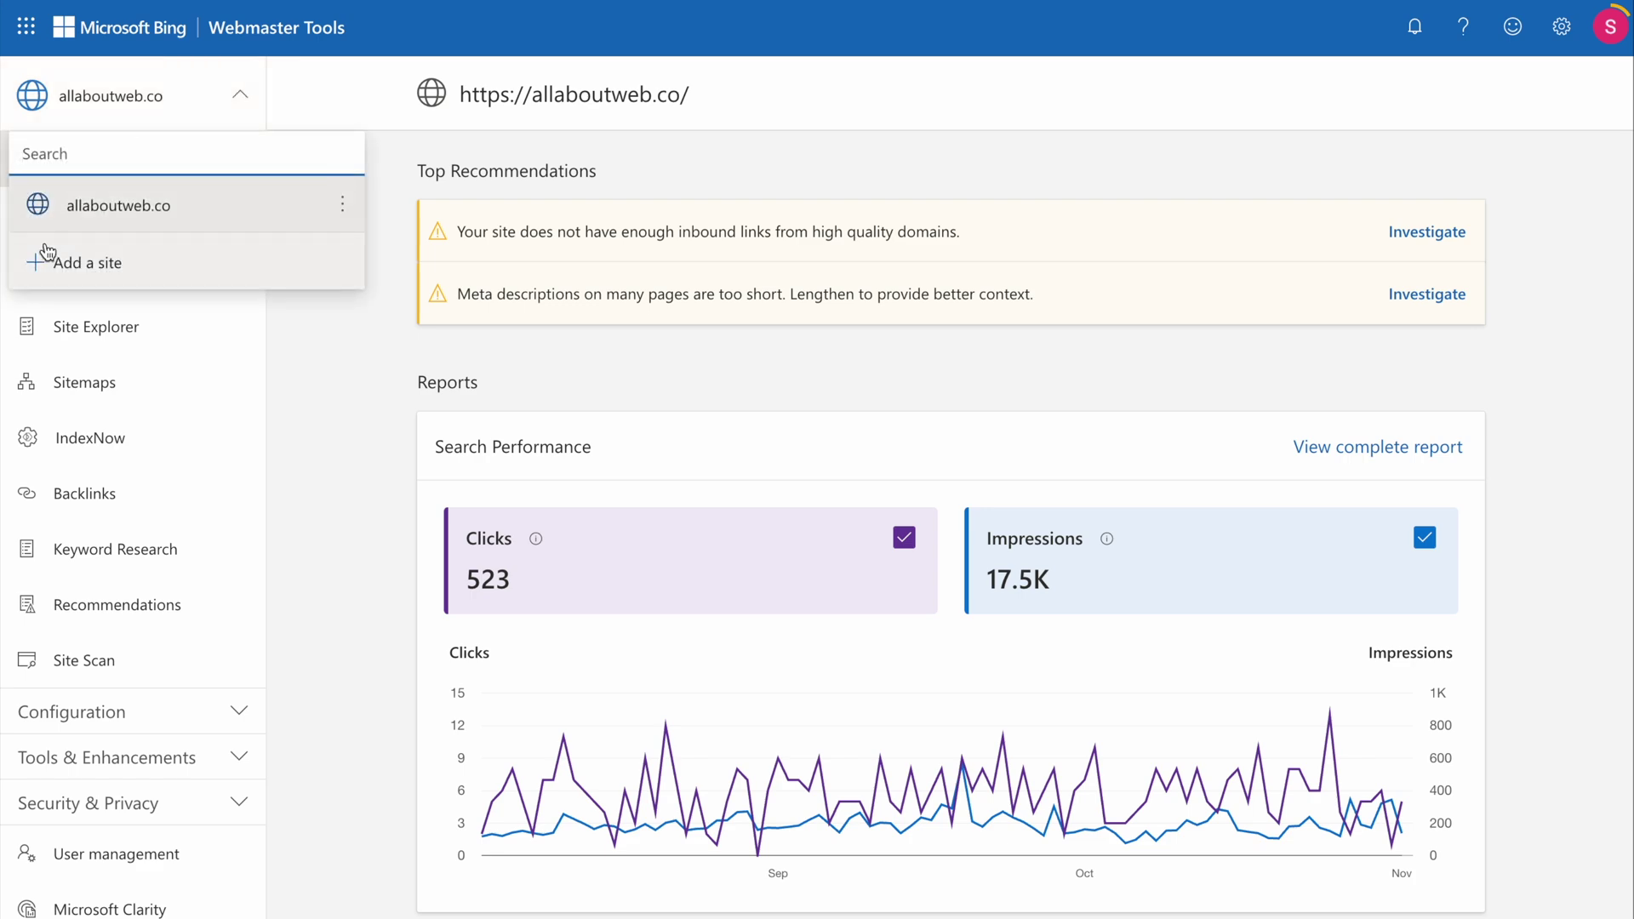
left_click(128, 264)
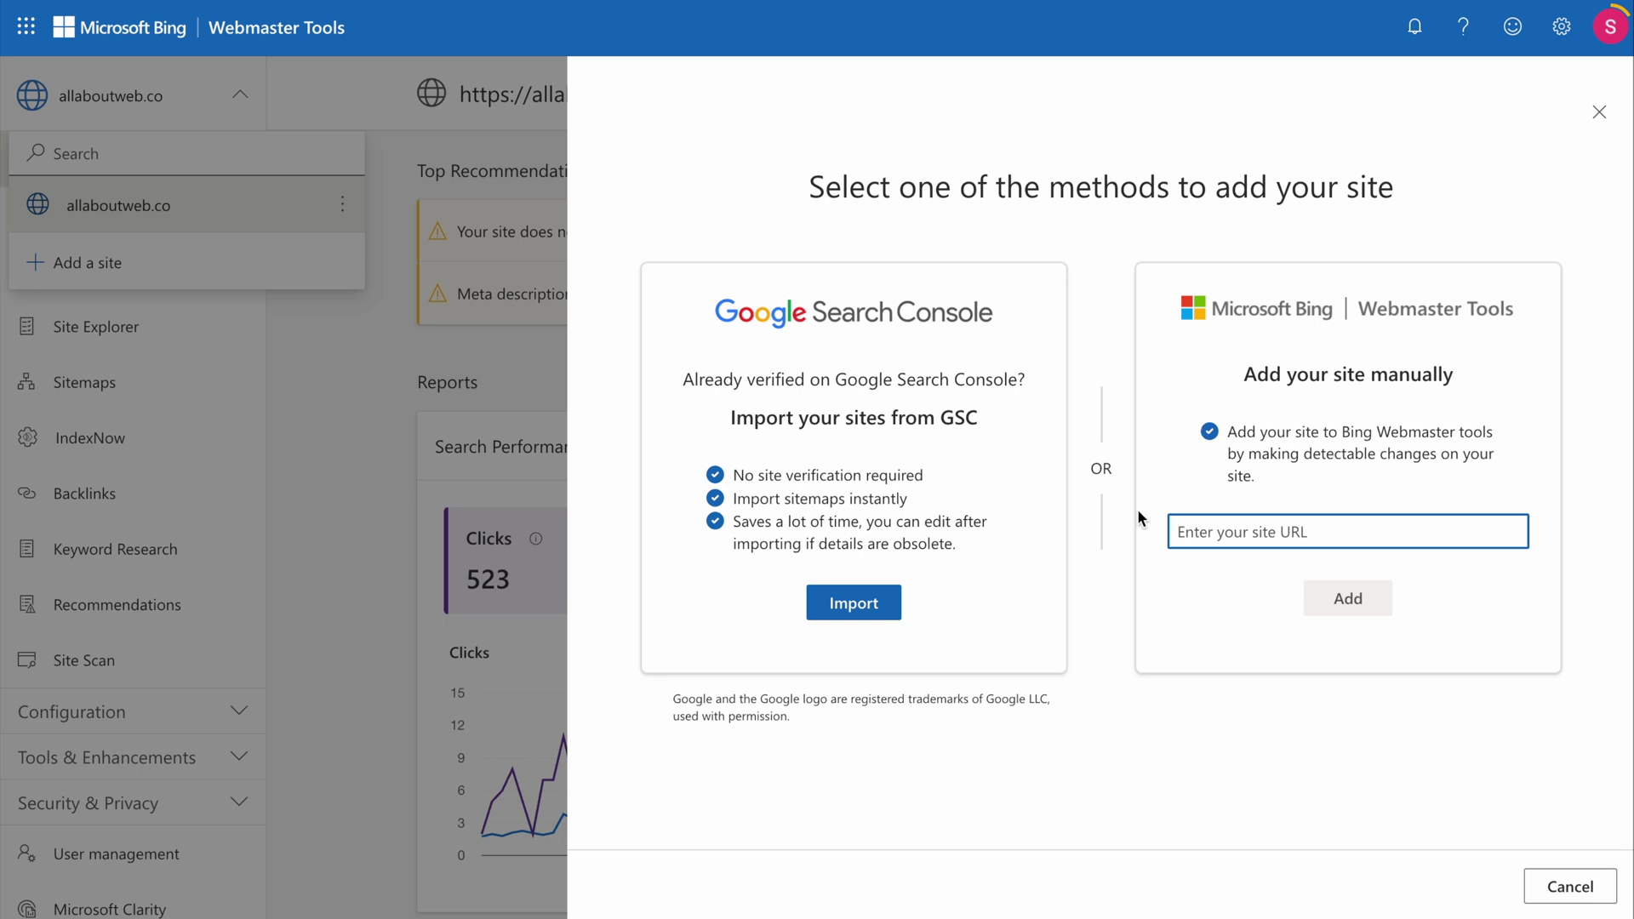
left_click(1229, 525)
Add shopifighter.com, copy its HTML meta verification tag, and open the Shopify theme's code.
left_click(1217, 539)
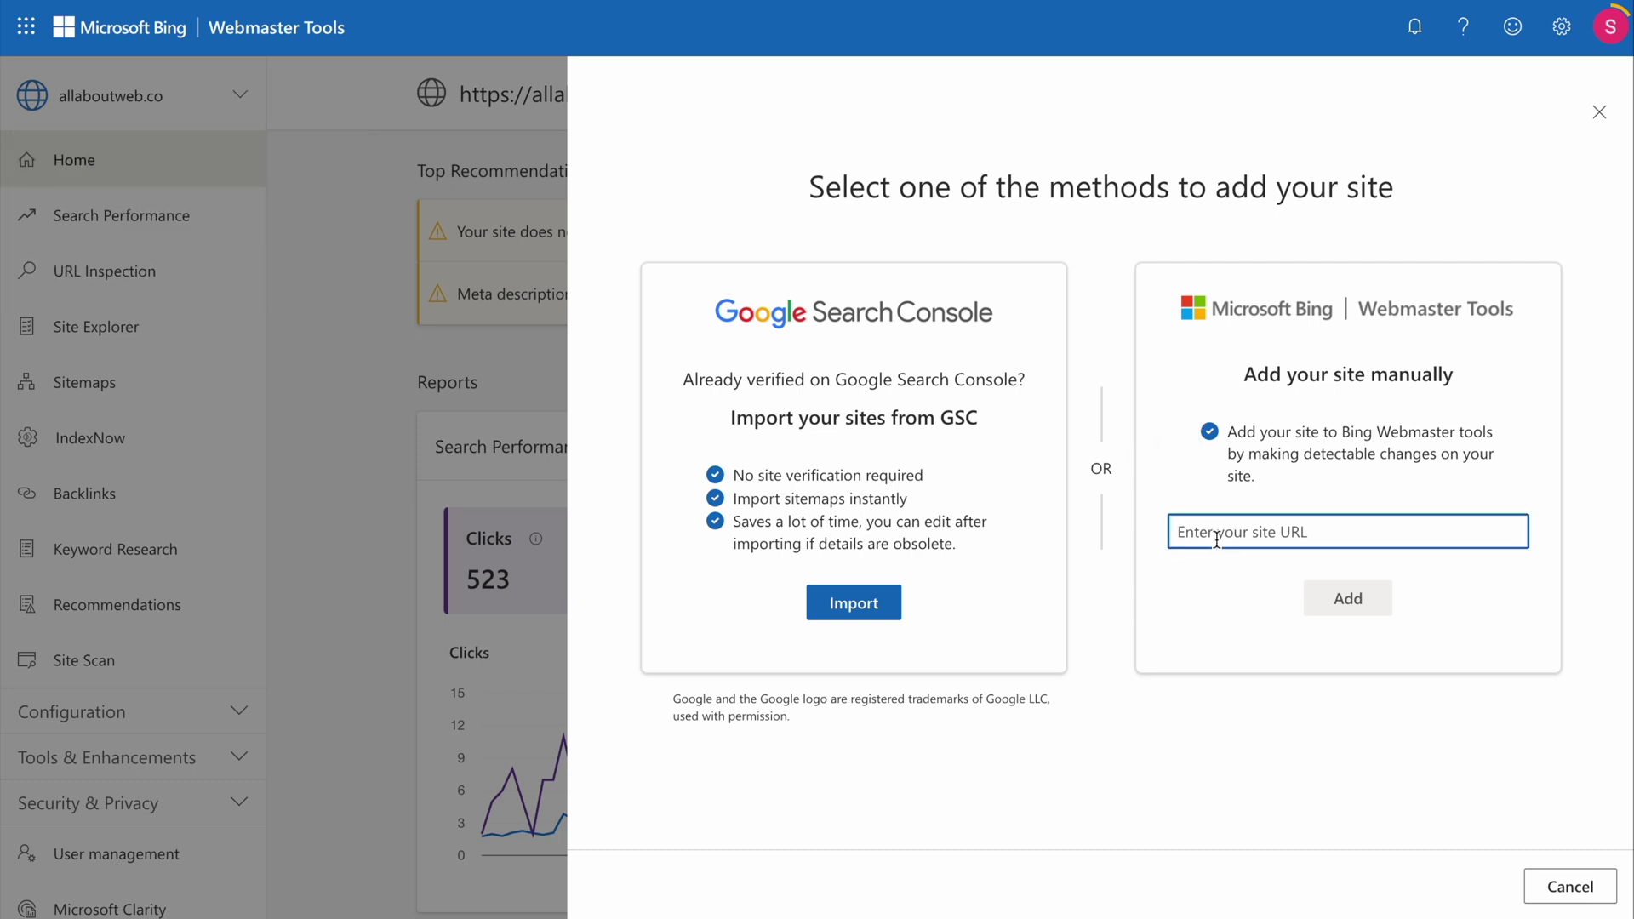
type("https://shopifighter.com/")
left_click(1350, 600)
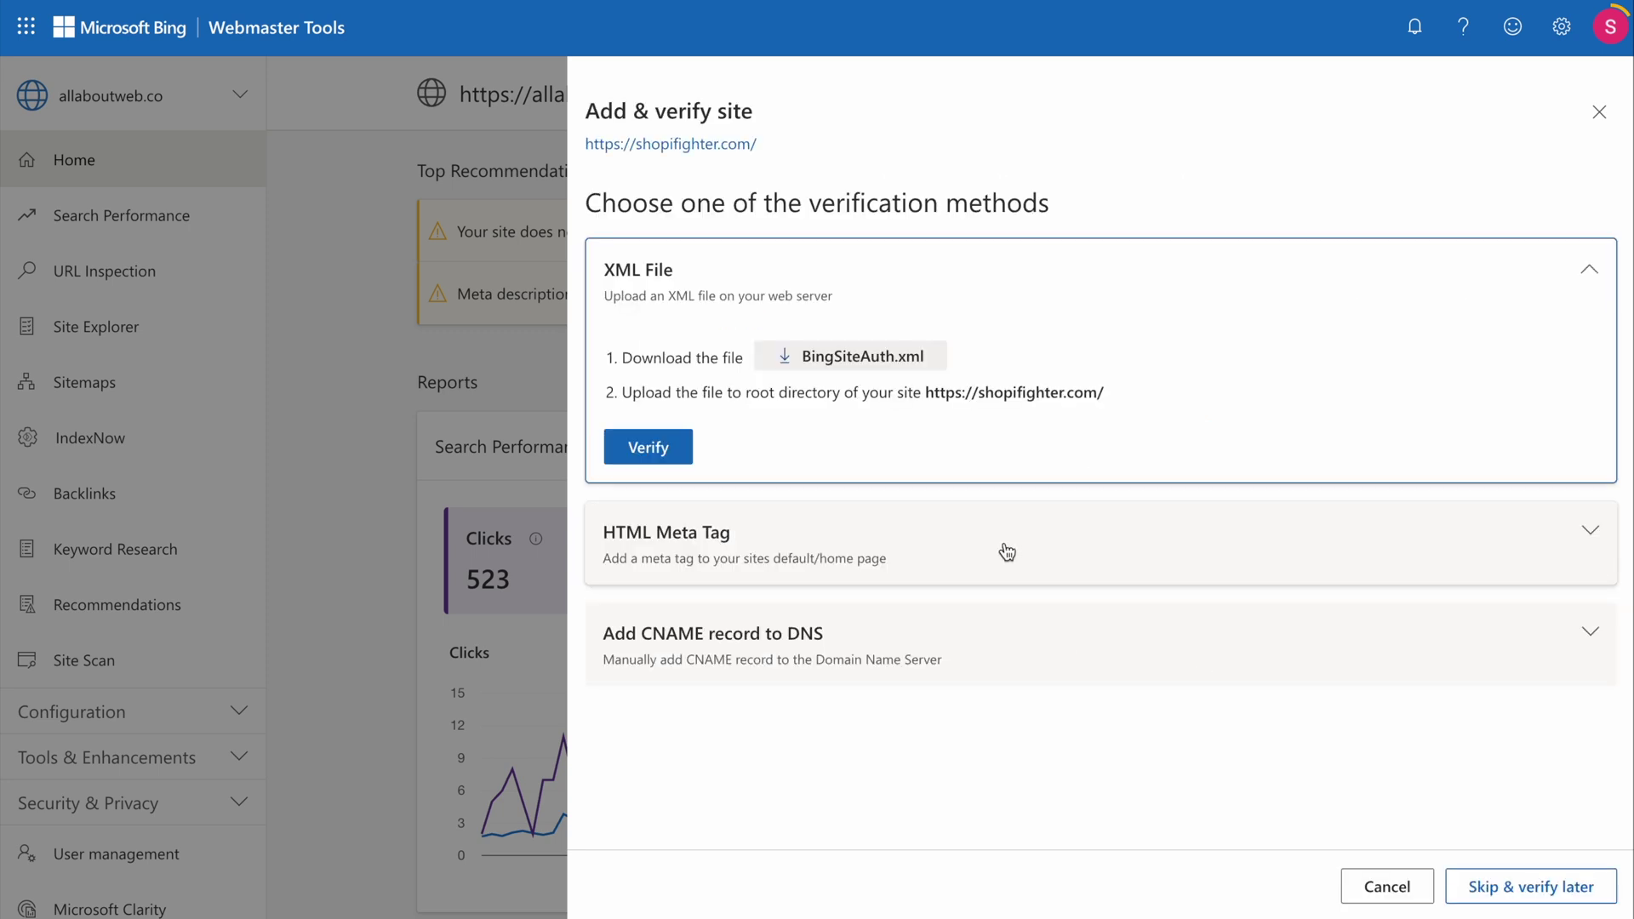
left_click(1021, 536)
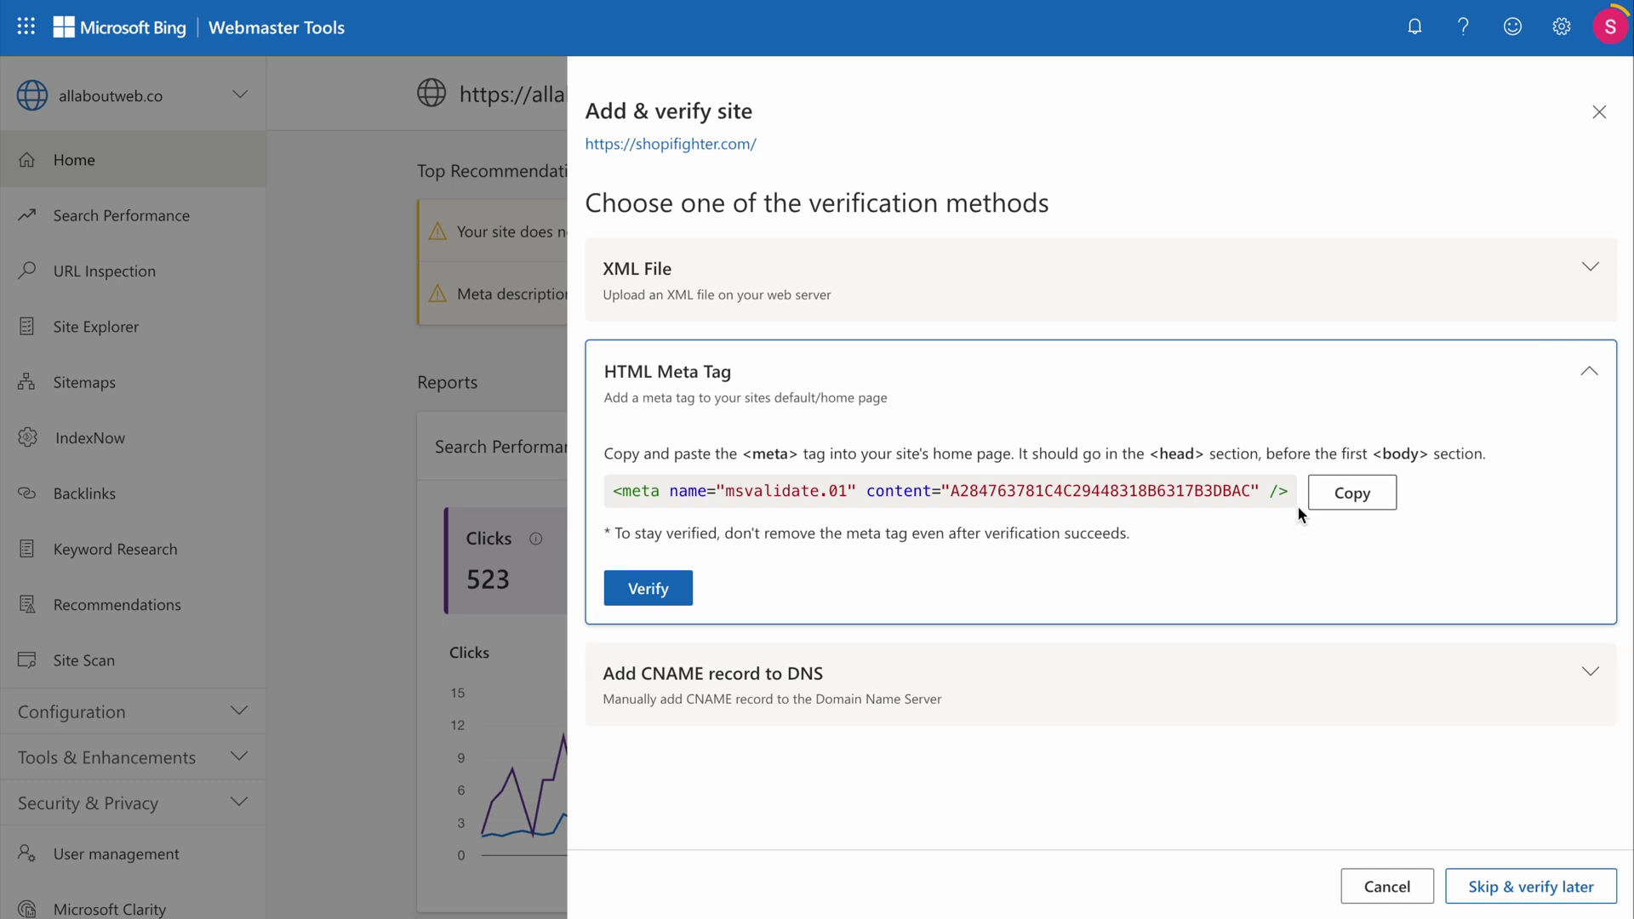
left_click(1359, 495)
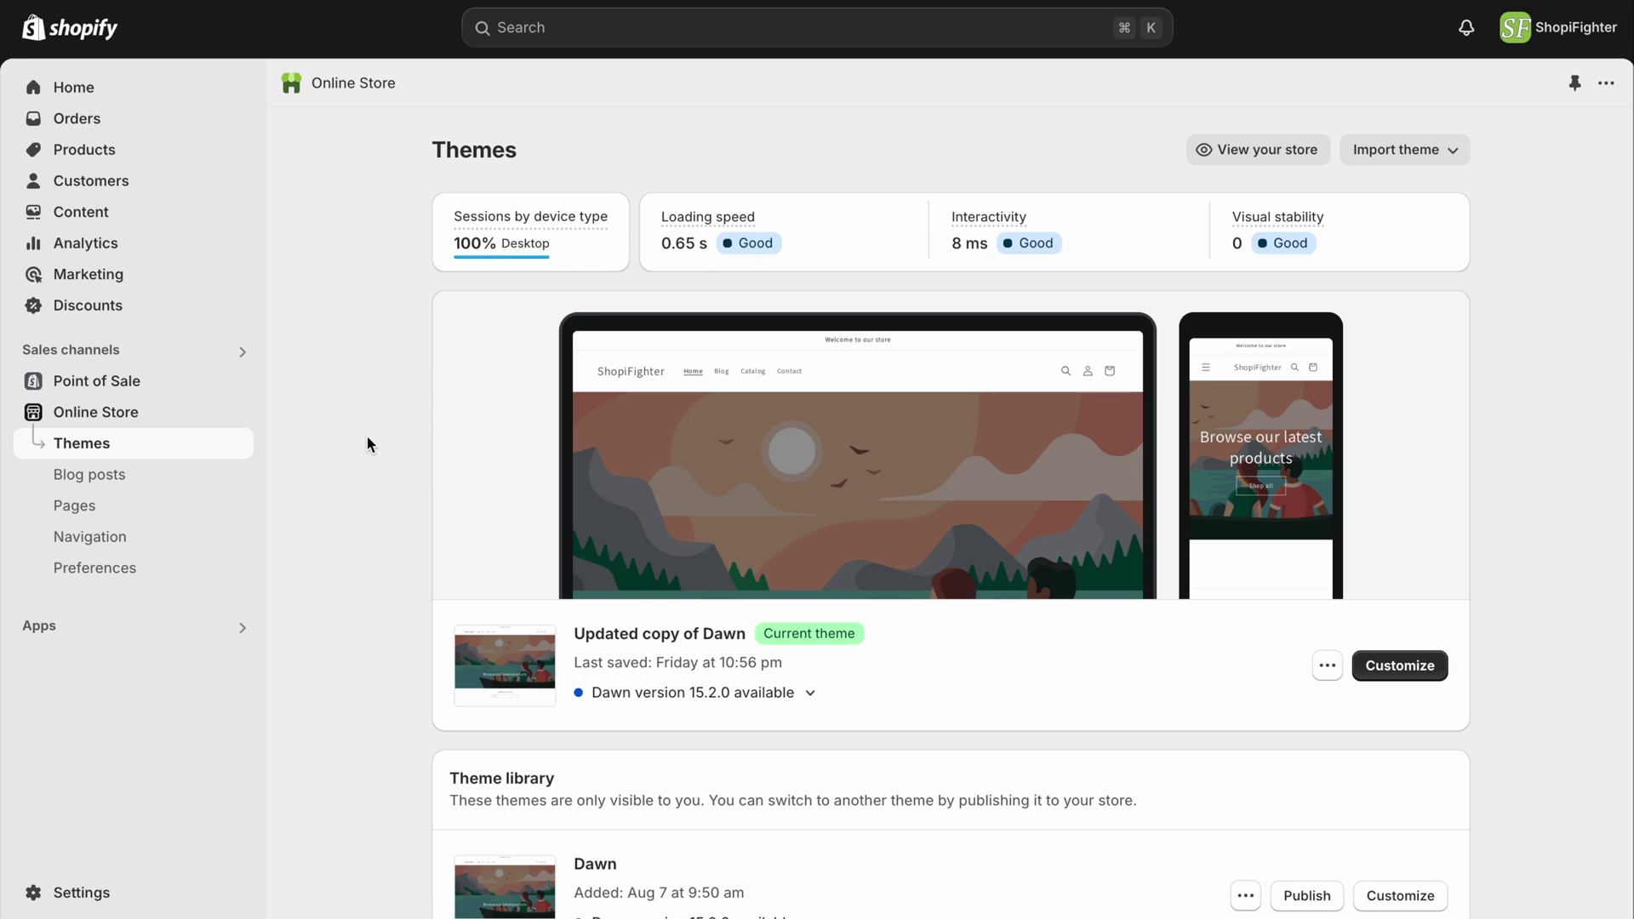
left_click(1328, 665)
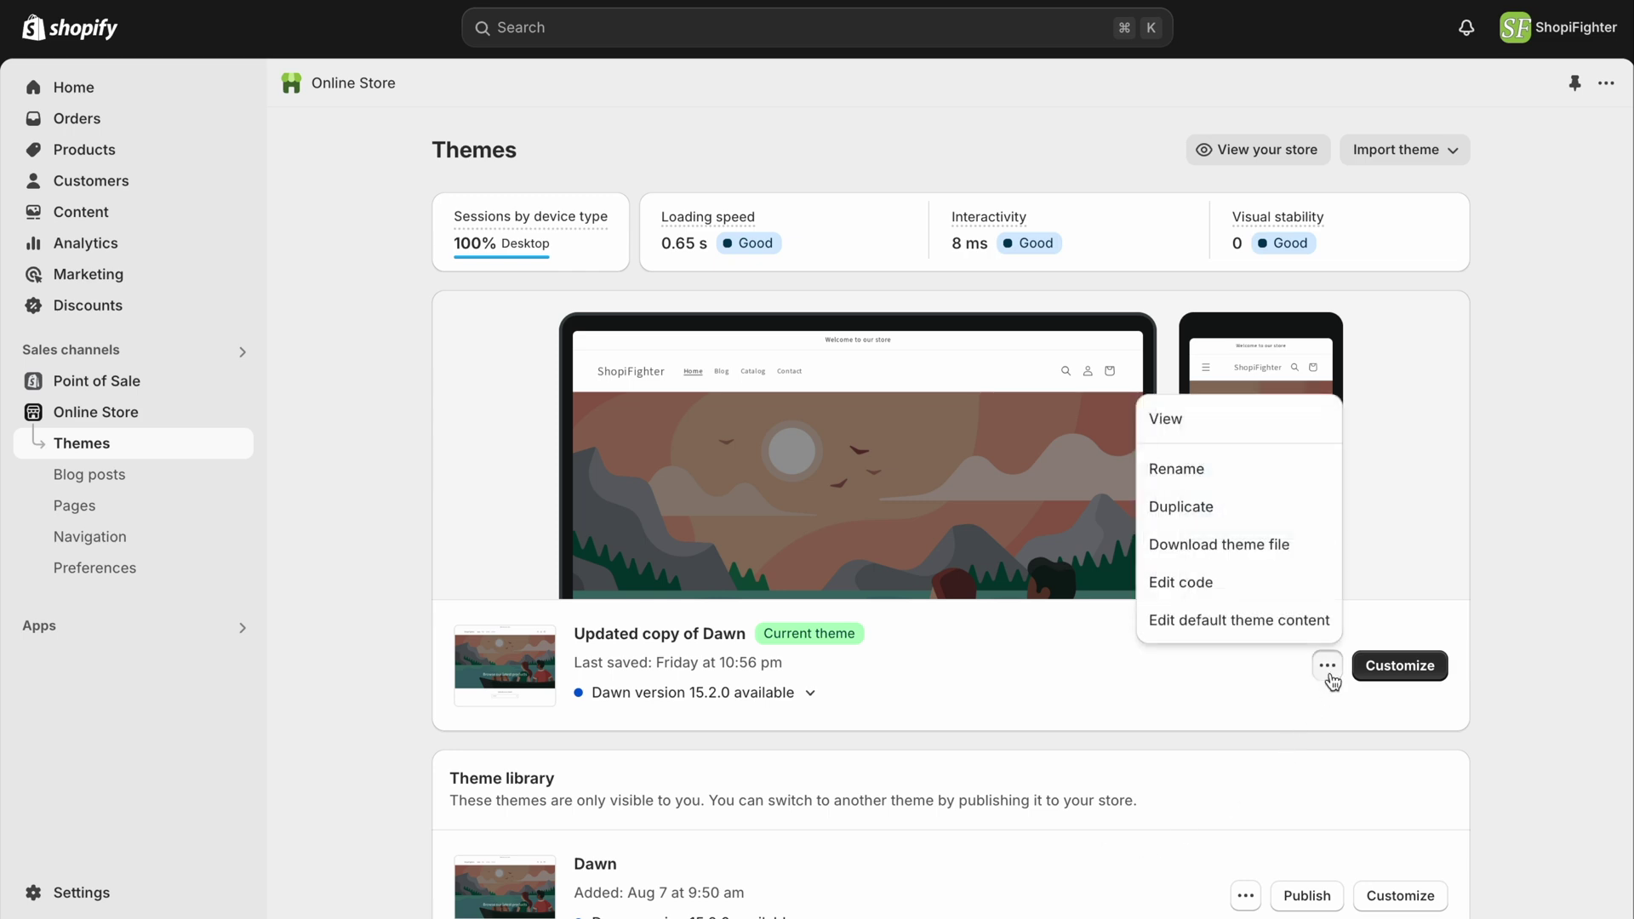
left_click(1210, 584)
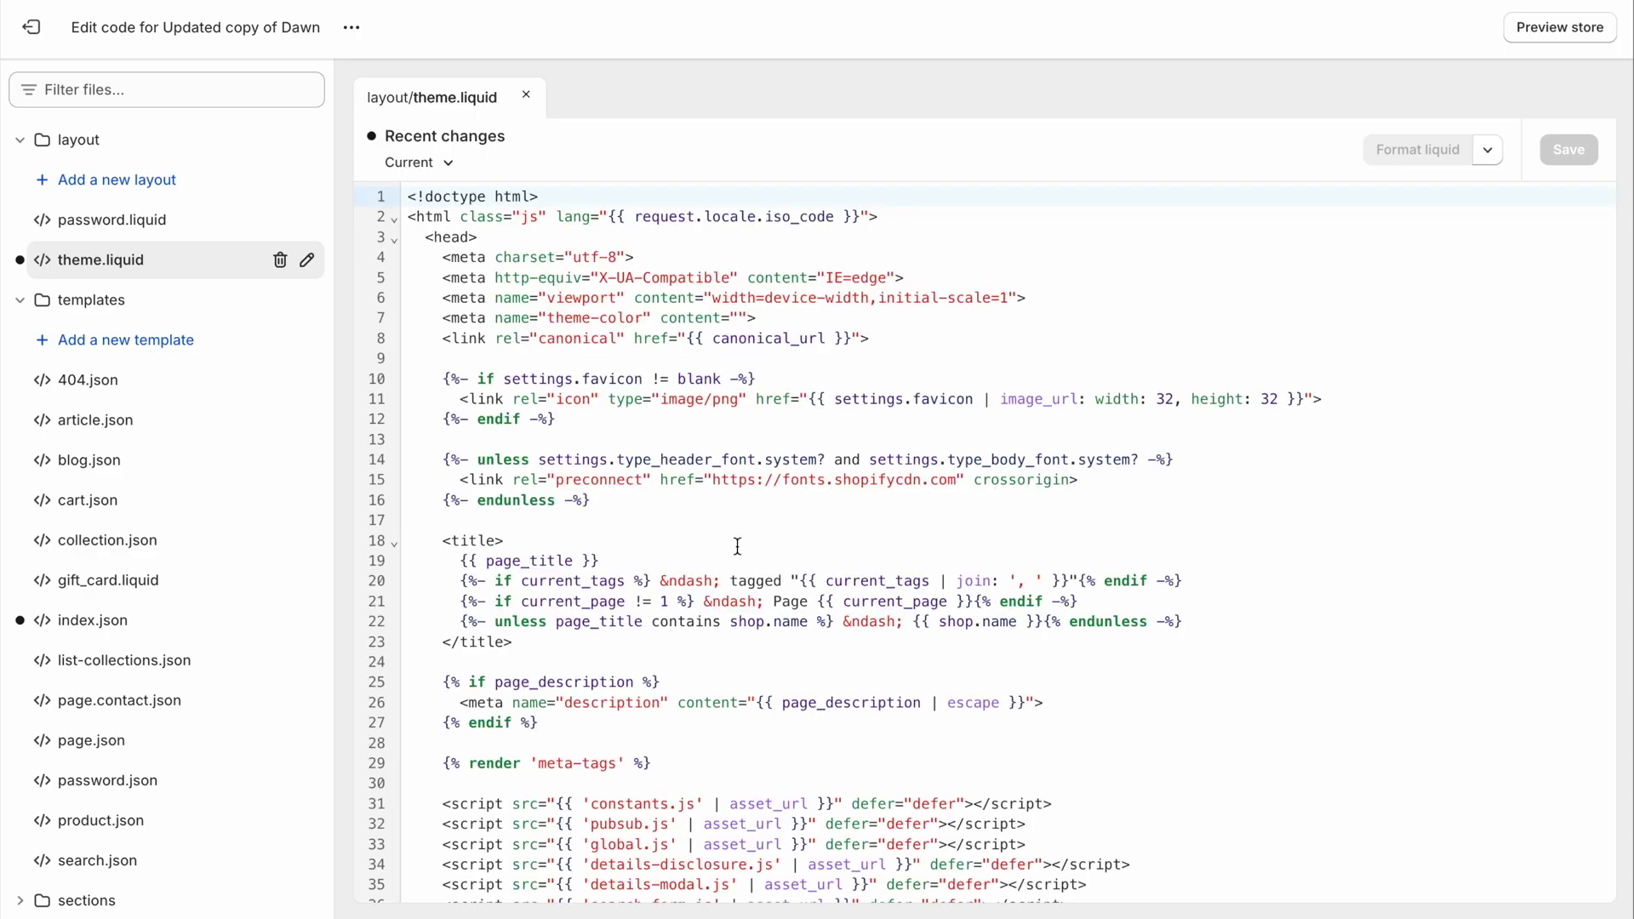
Paste the msvalidate meta tag as line 8 of theme.liquid's head and save.
left_click(805, 318)
key("Return")
key("ctrl+v")
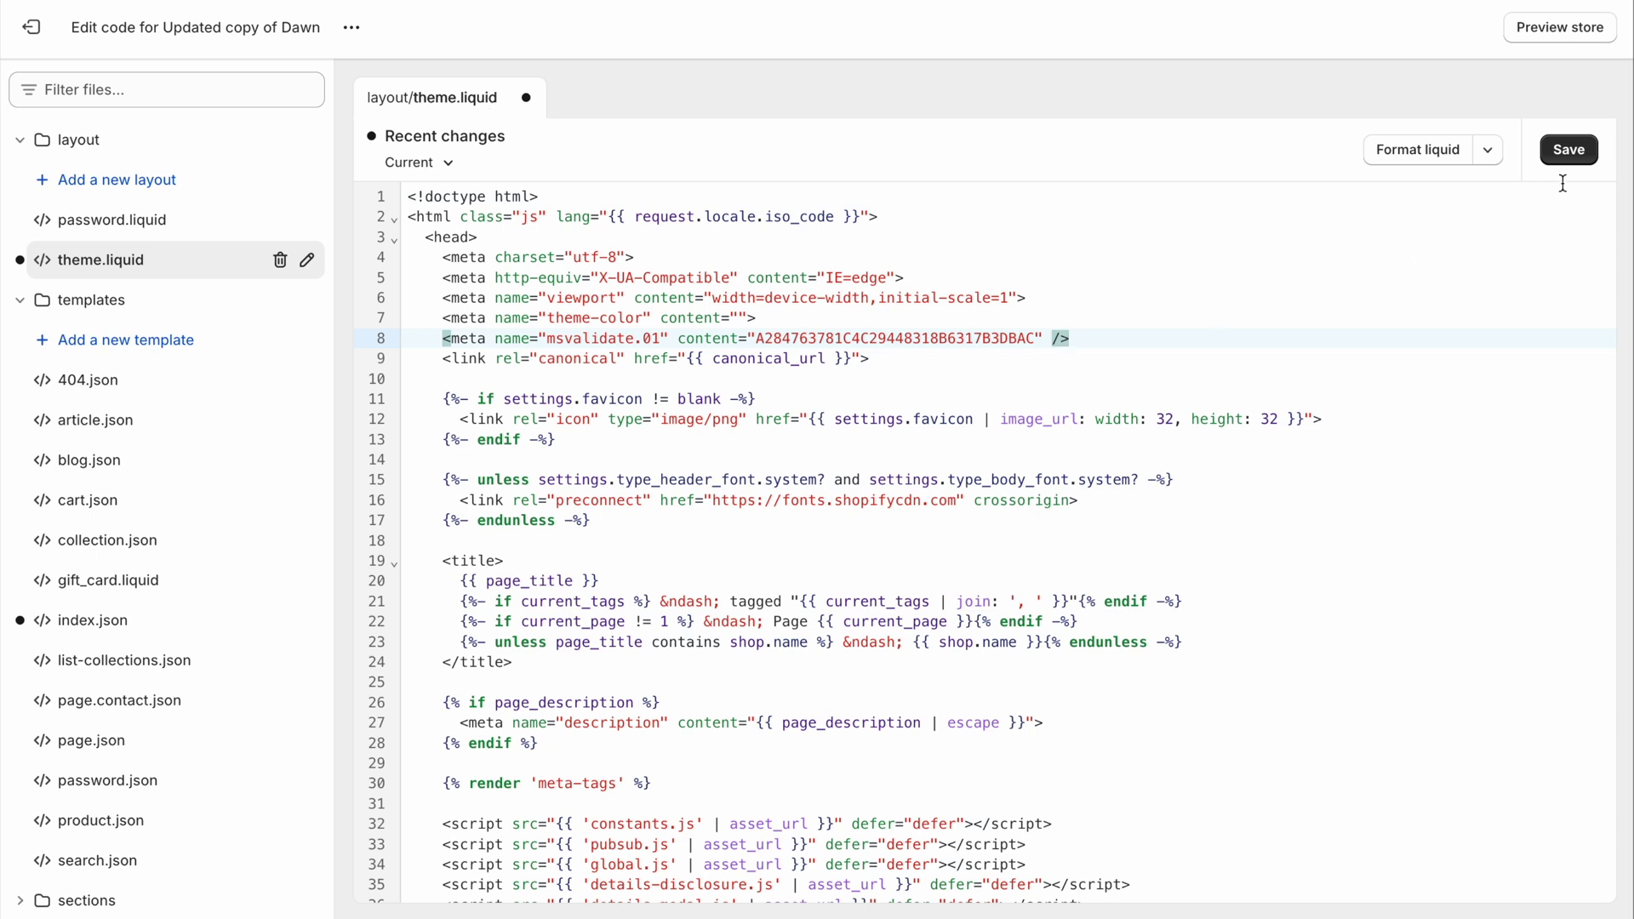
left_click(1582, 151)
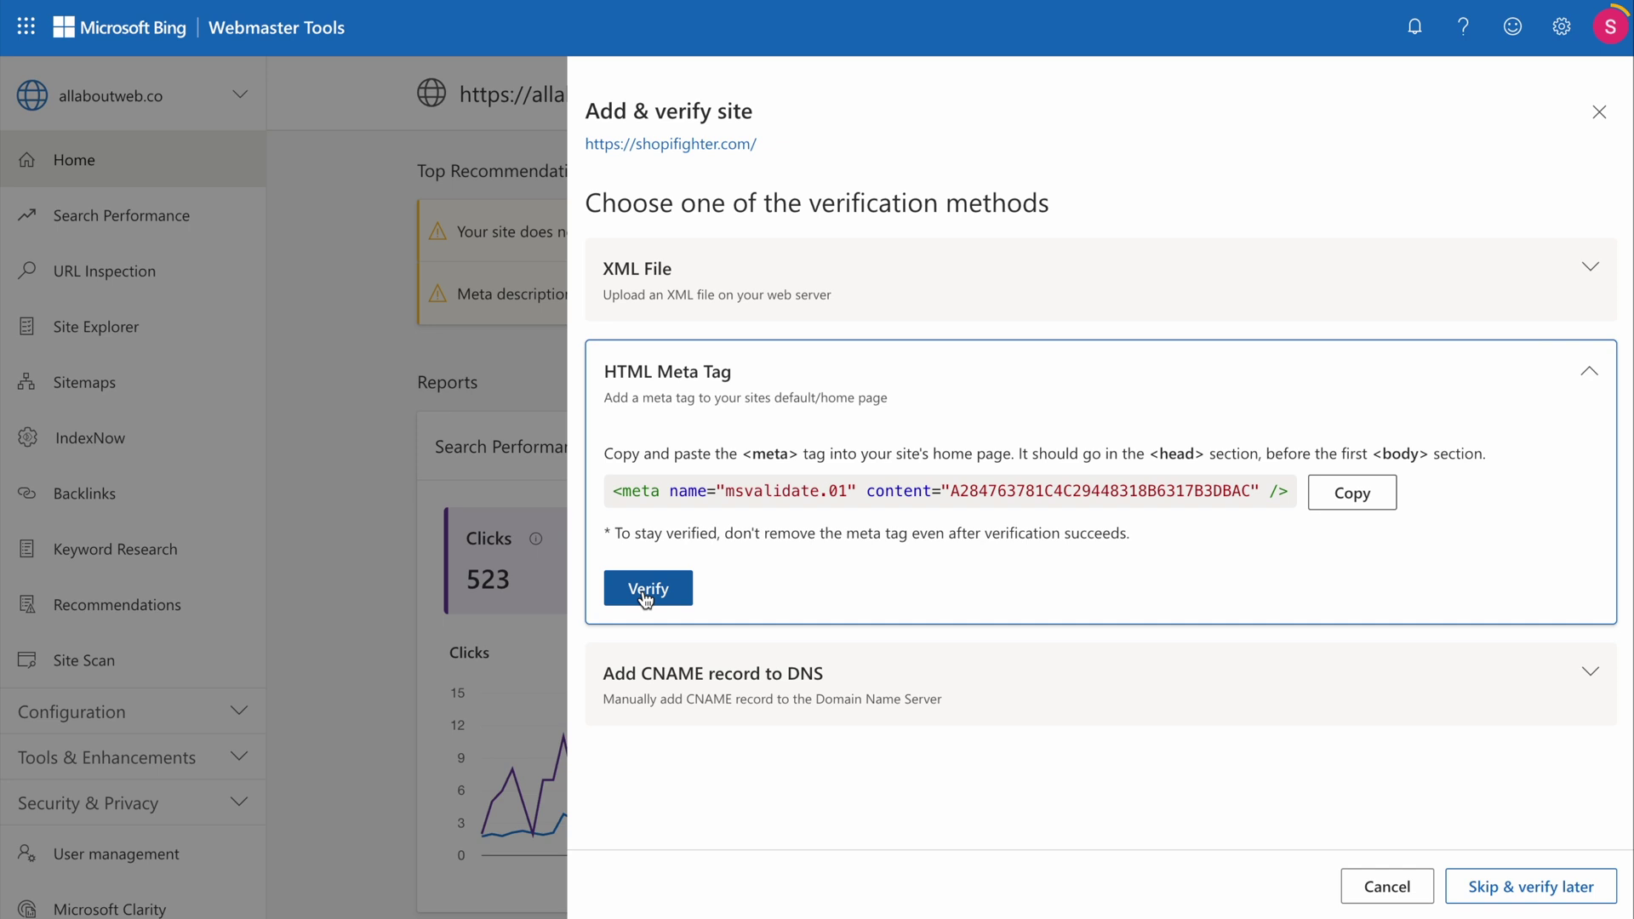
Verify shopifighter.com with the meta tag and go to its Sitemaps page.
left_click(652, 598)
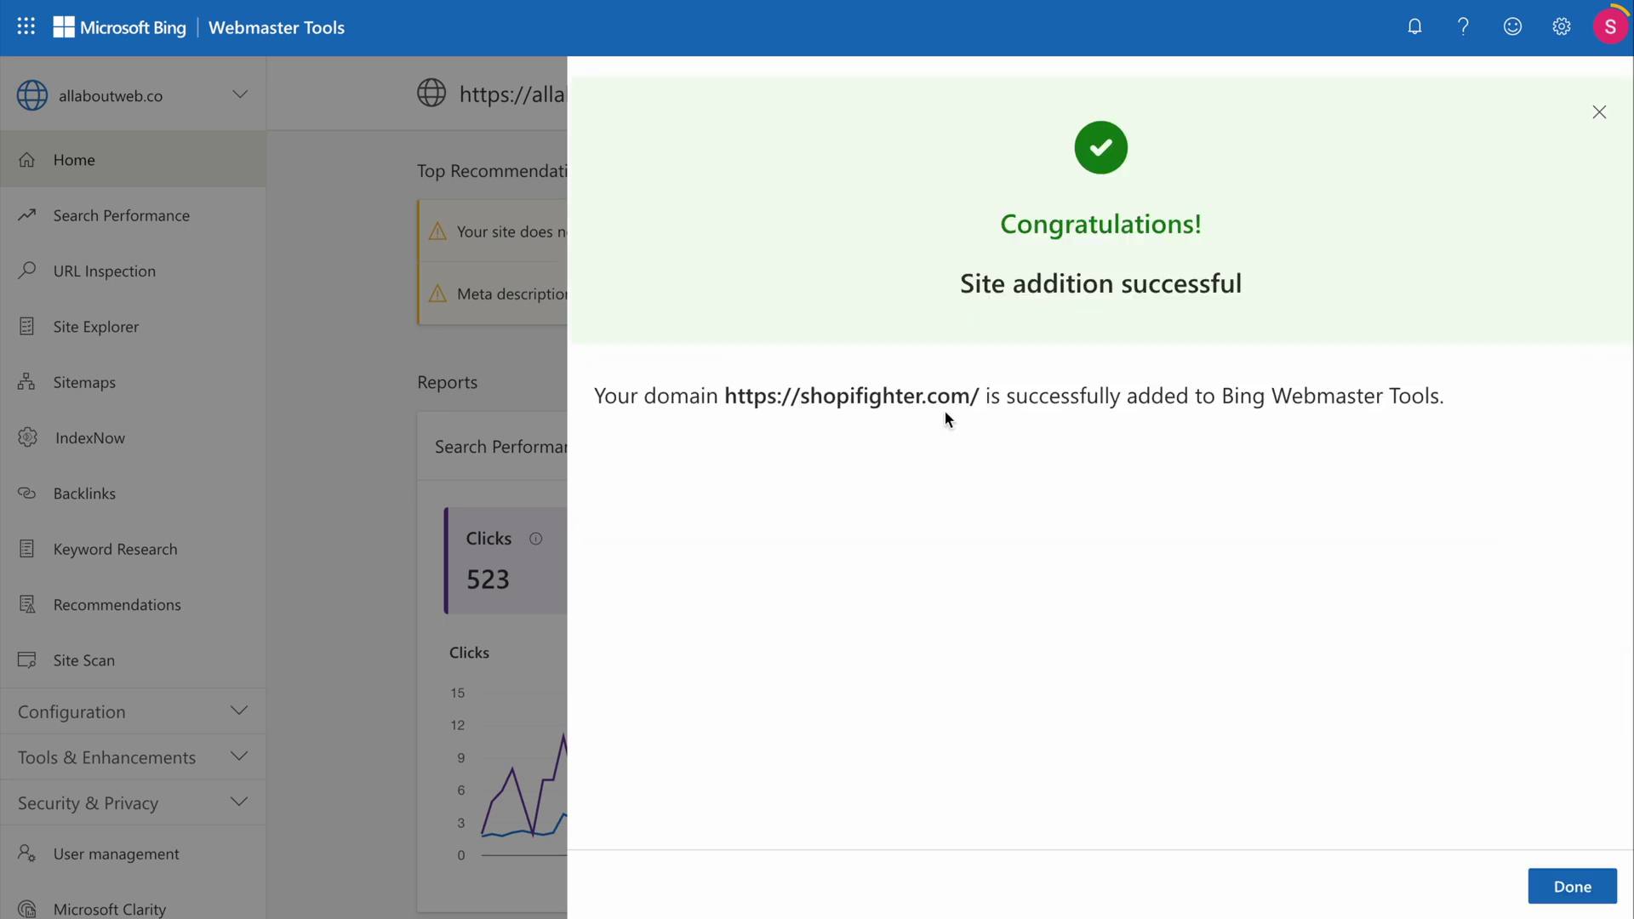
left_click(1572, 886)
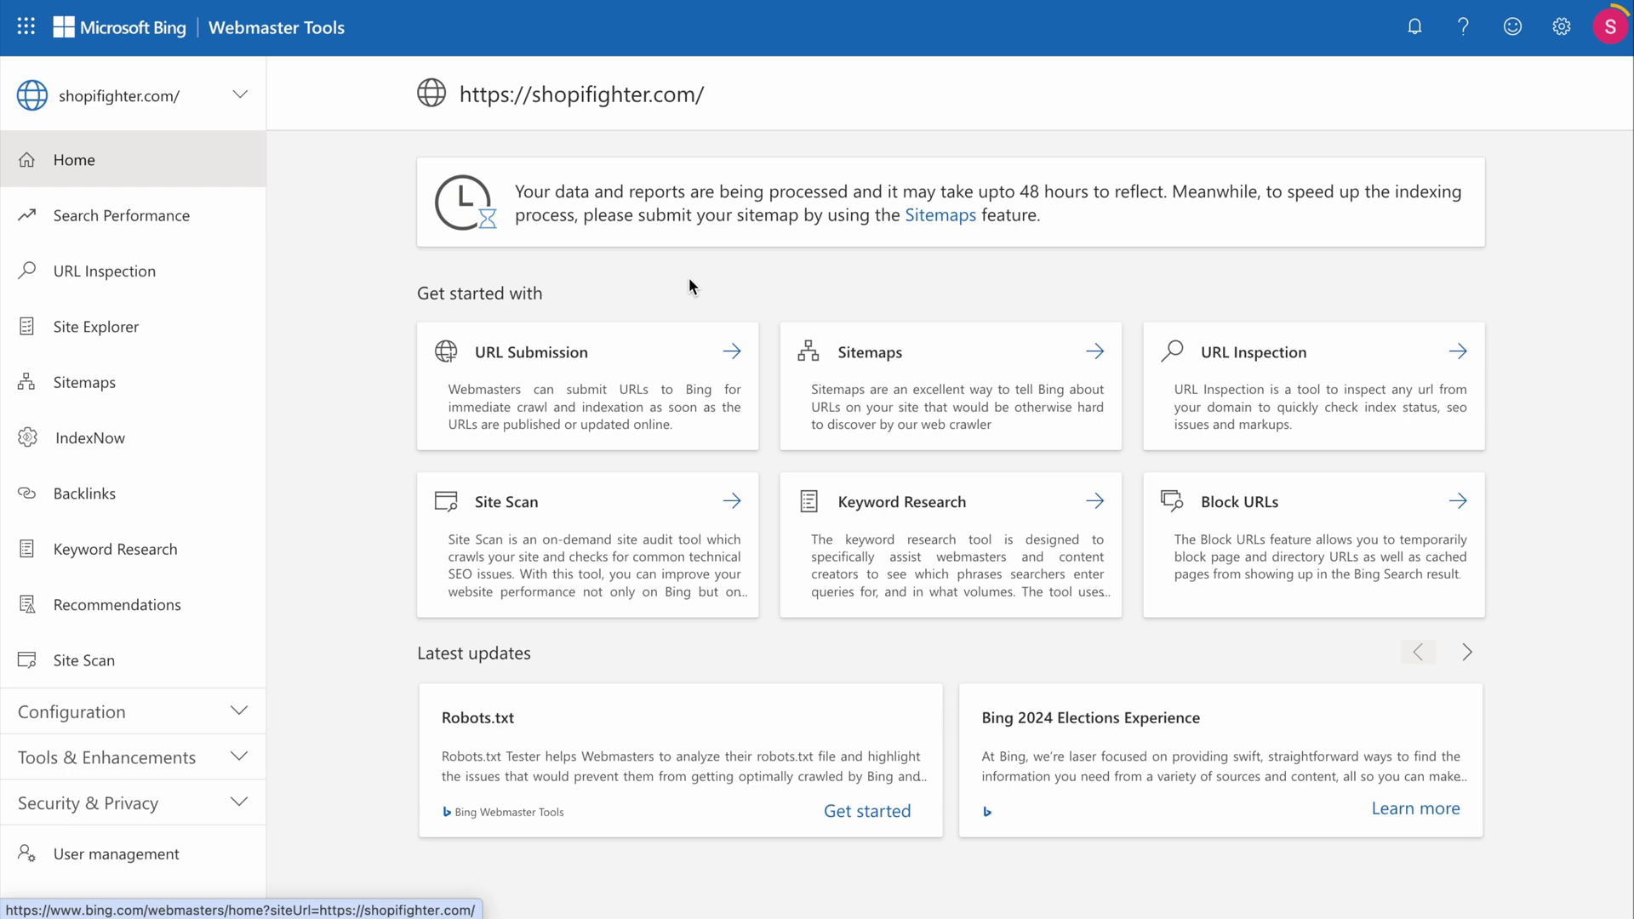
left_click(120, 391)
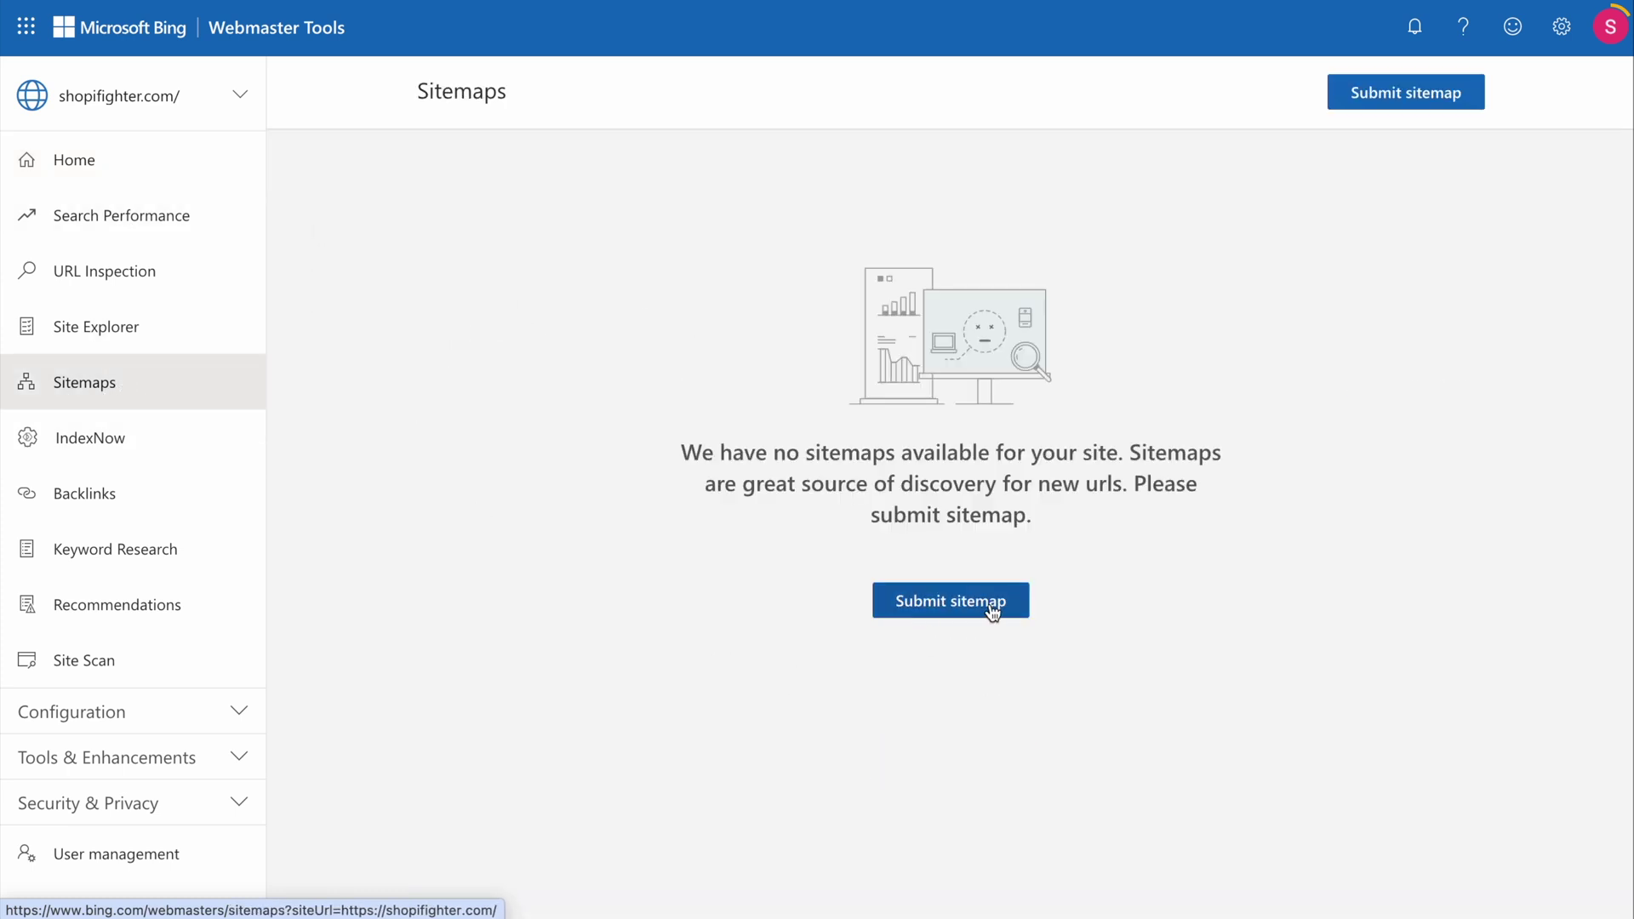
left_click(965, 610)
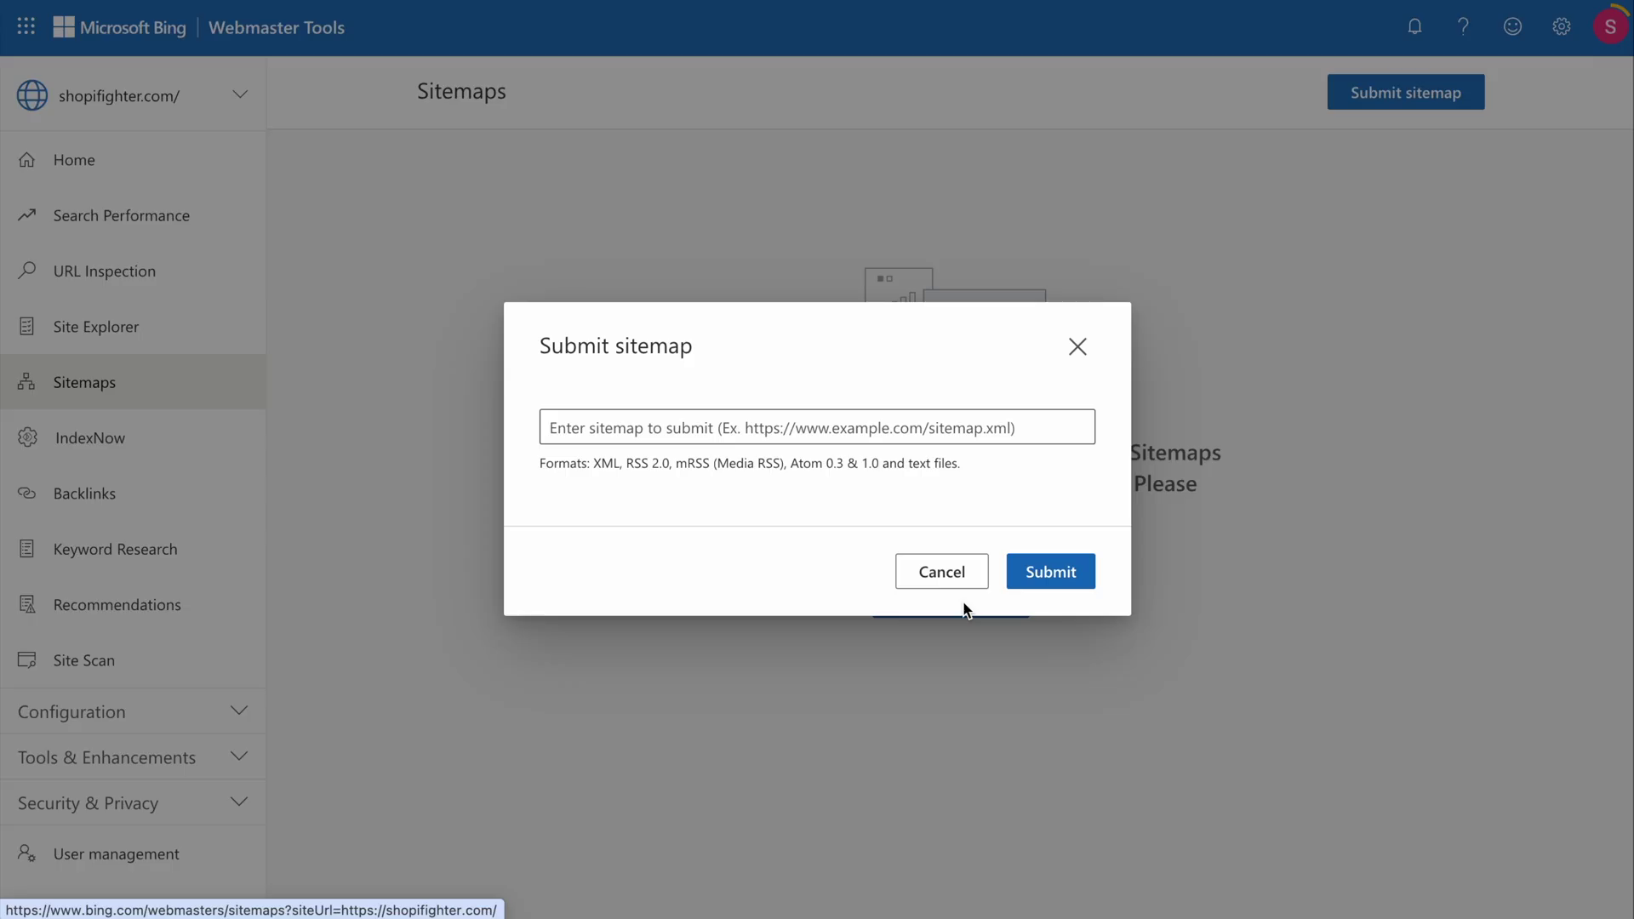
left_click(626, 431)
type("https://shopifighter.com/")
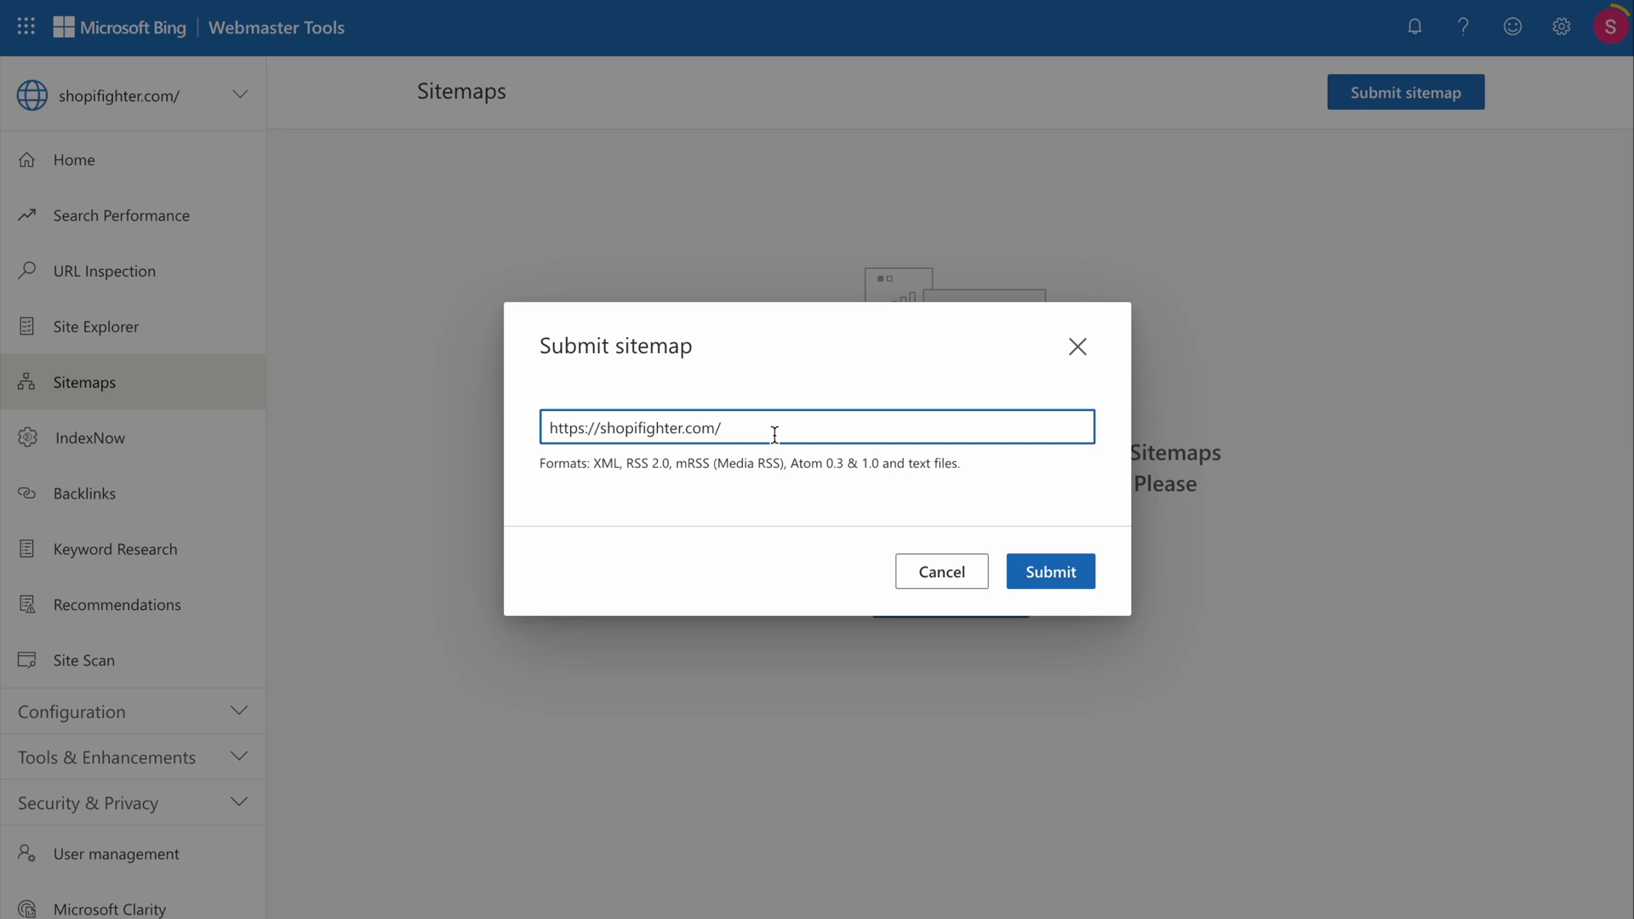
left_click_drag(736, 429, 514, 429)
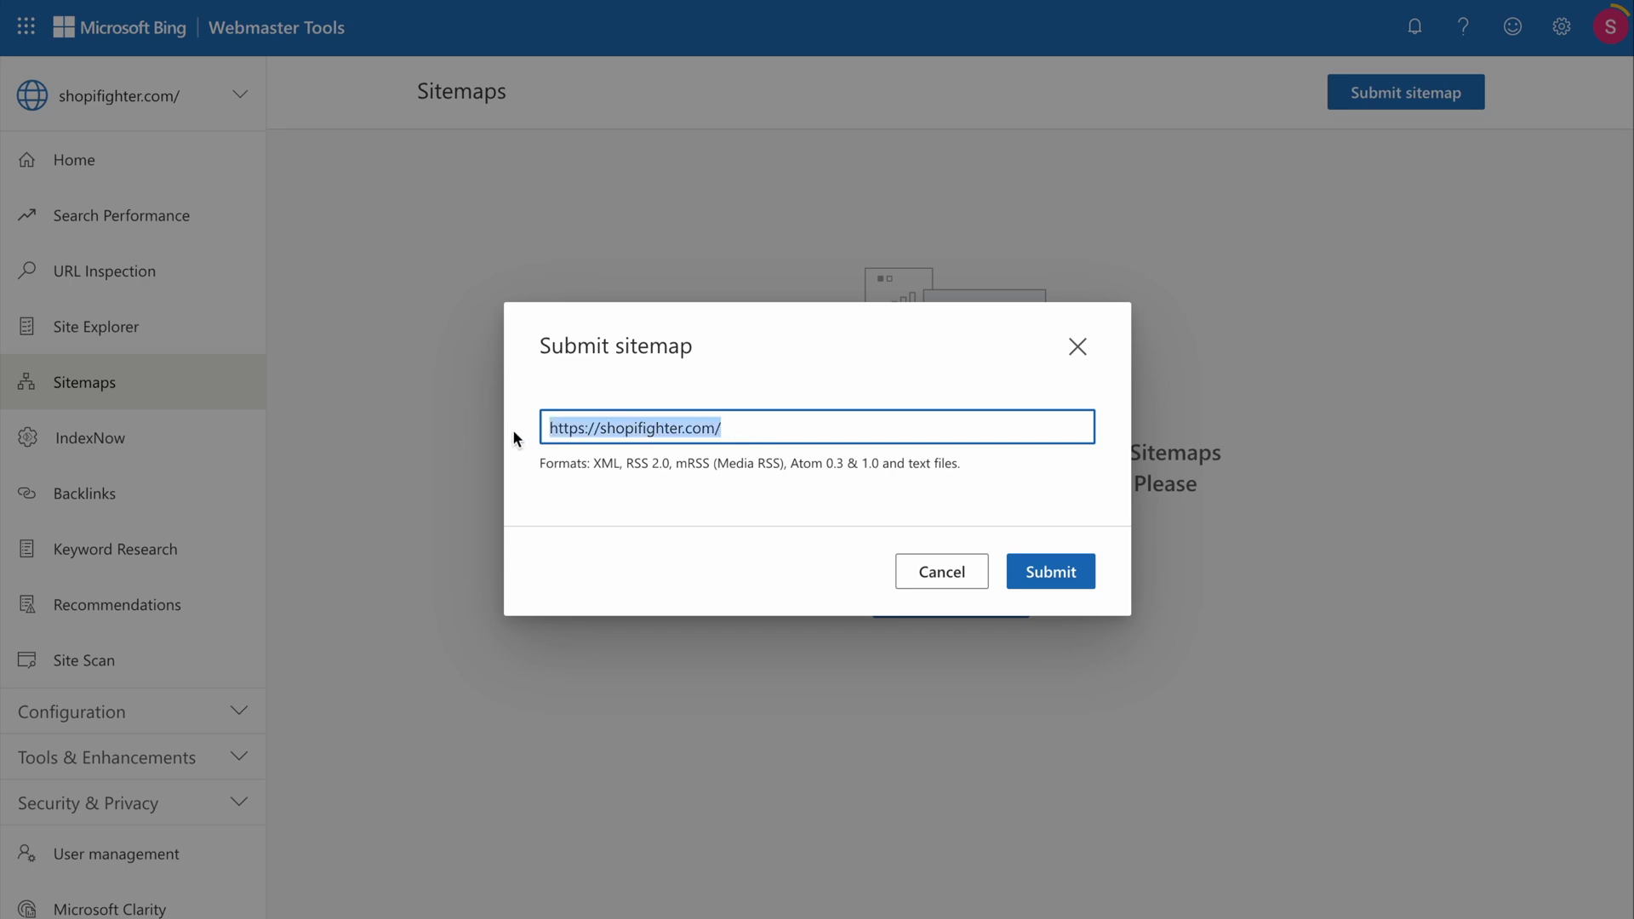
left_click(733, 436)
type("sitemal.")
key("BackSpace")
key("BackSpace")
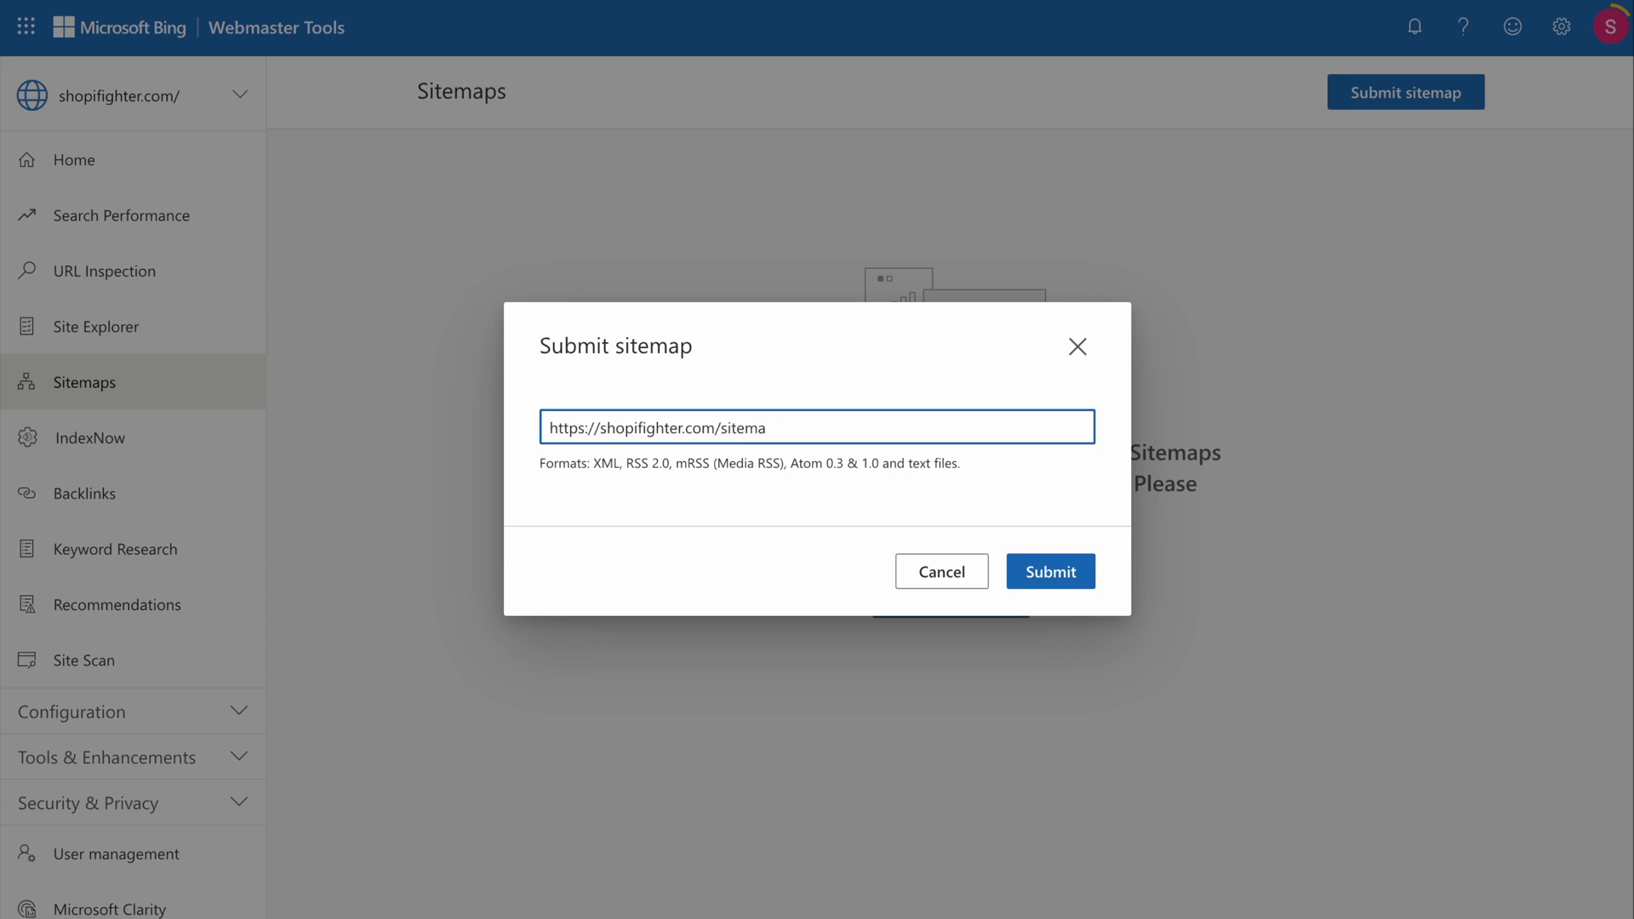
type("p.xml")
left_click(1057, 574)
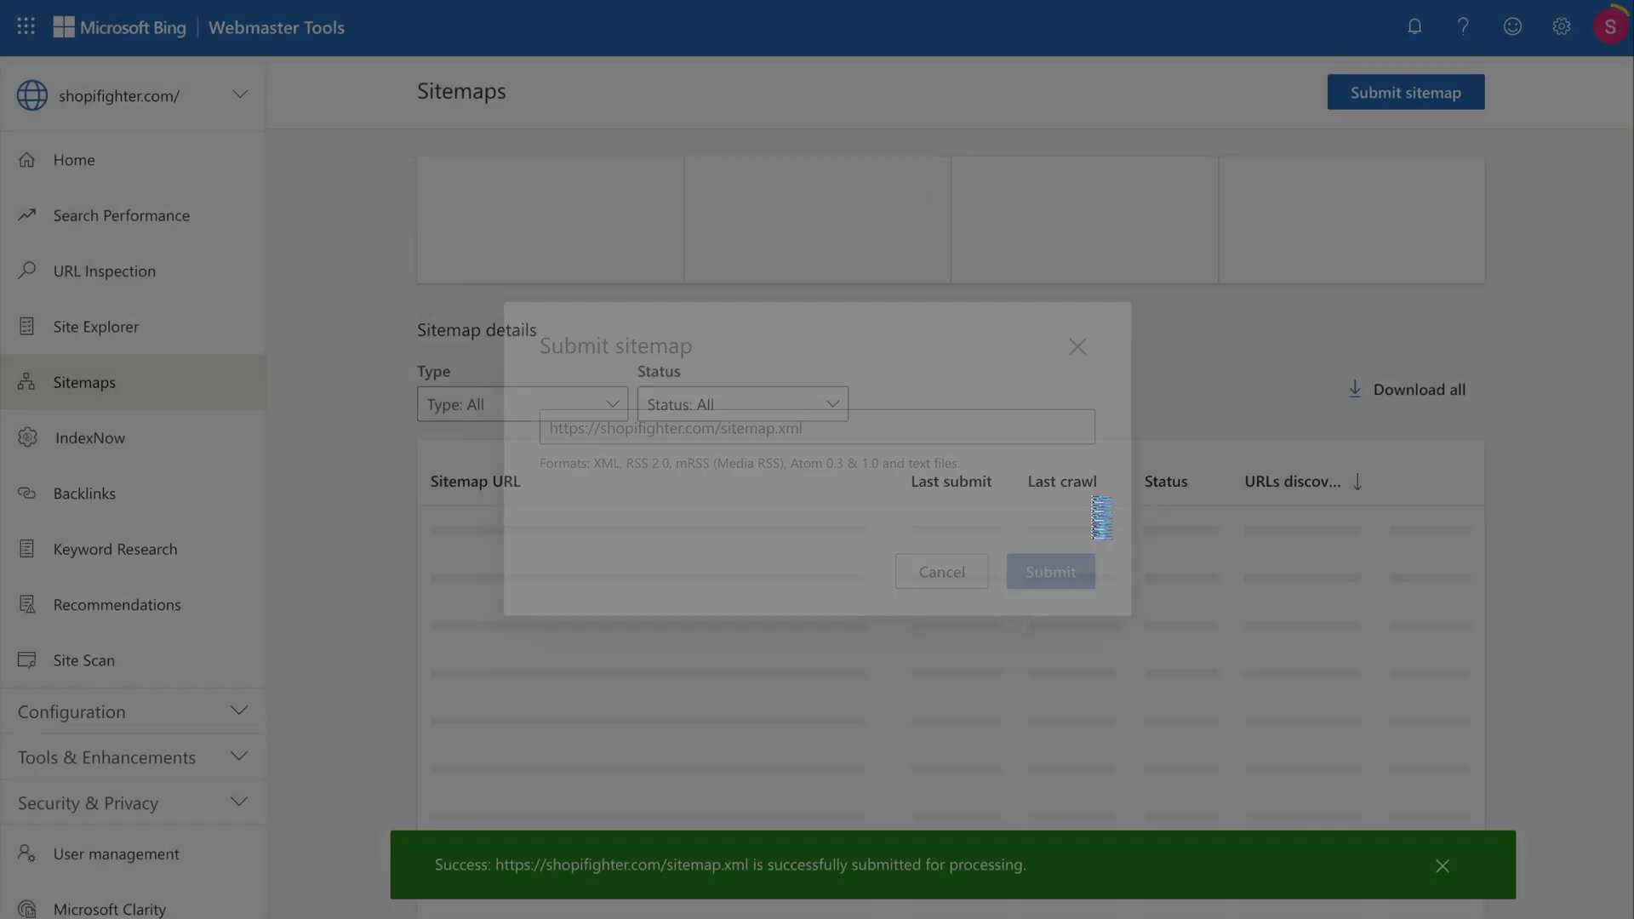